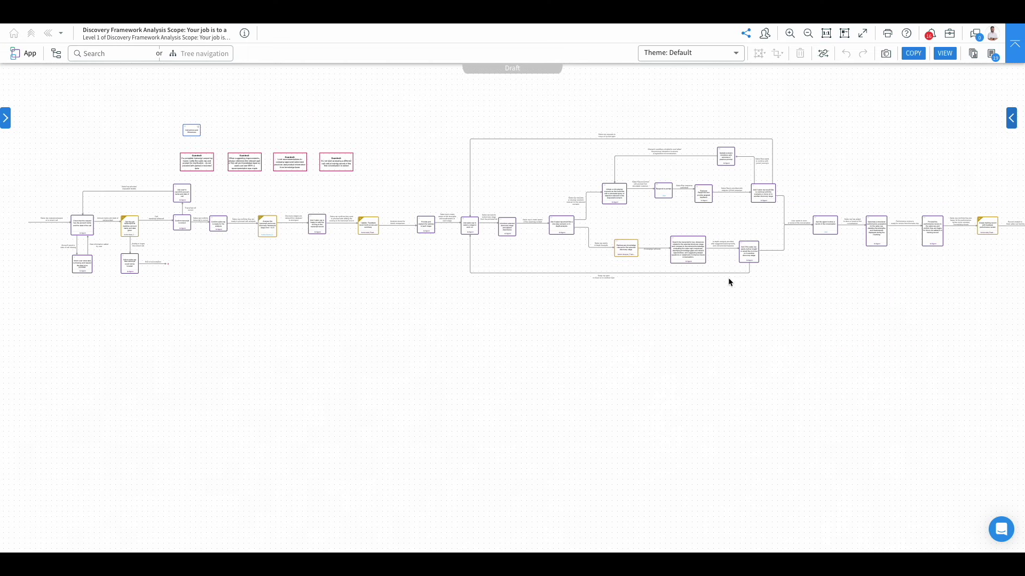
Zoom in twice and bring the diagram's first nodes and four guardrail notes into view.
{"action": "left_click", "coordinate": [789, 33]}
{"action": "left_click", "coordinate": [790, 34]}
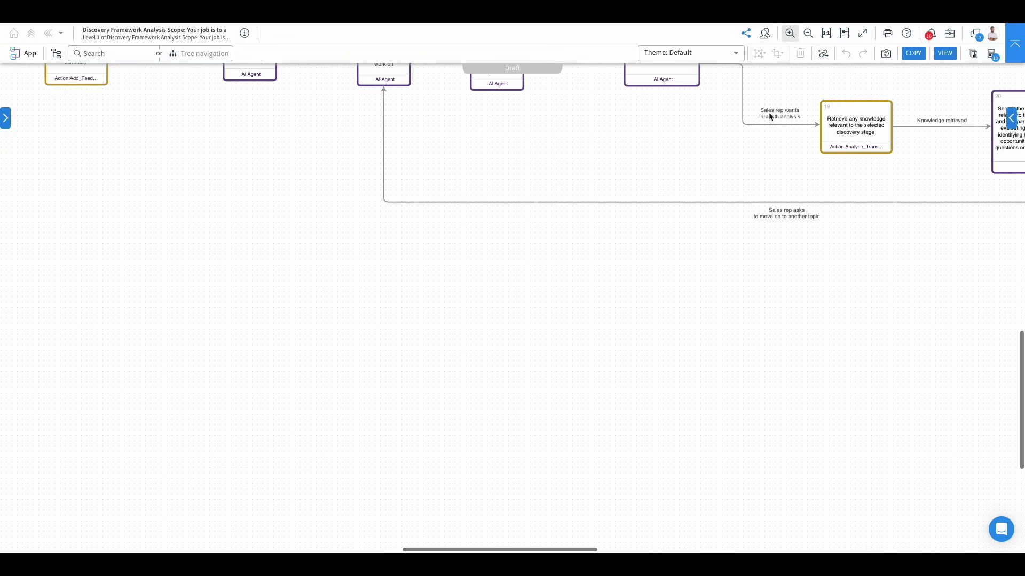
{"action": "scroll", "coordinate": [727, 258], "scroll_direction": "left", "scroll_amount": 10}
{"action": "scroll", "coordinate": [727, 258], "scroll_direction": "up", "scroll_amount": 2}
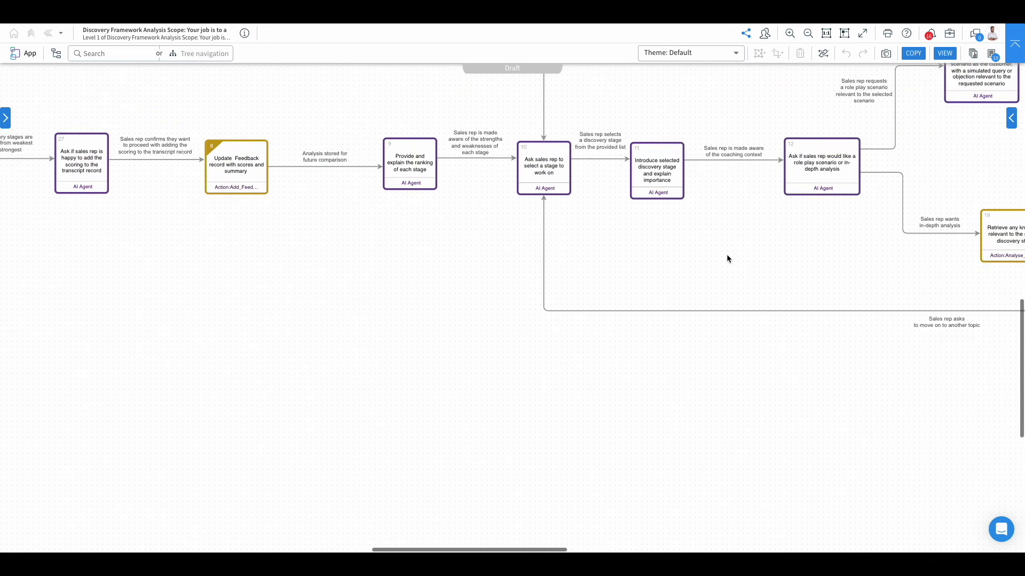
{"action": "scroll", "coordinate": [727, 259], "scroll_direction": "left", "scroll_amount": 2}
{"action": "scroll", "coordinate": [602, 401], "scroll_direction": "left", "scroll_amount": 4}
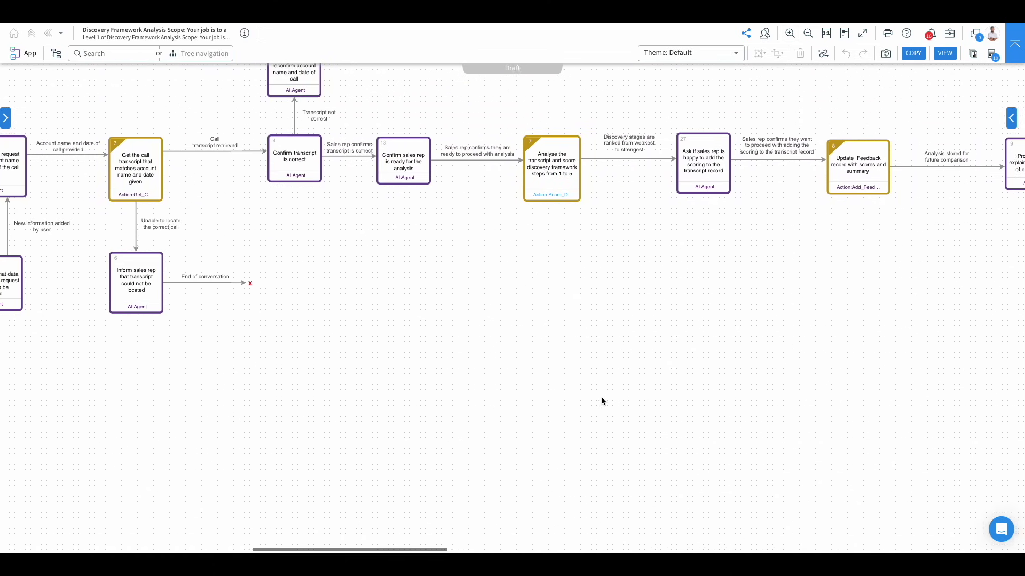
{"action": "scroll", "coordinate": [601, 400], "scroll_direction": "up", "scroll_amount": 3}
{"action": "scroll", "coordinate": [601, 401], "scroll_direction": "left", "scroll_amount": 4}
{"action": "scroll", "coordinate": [601, 401], "scroll_direction": "down", "scroll_amount": 1}
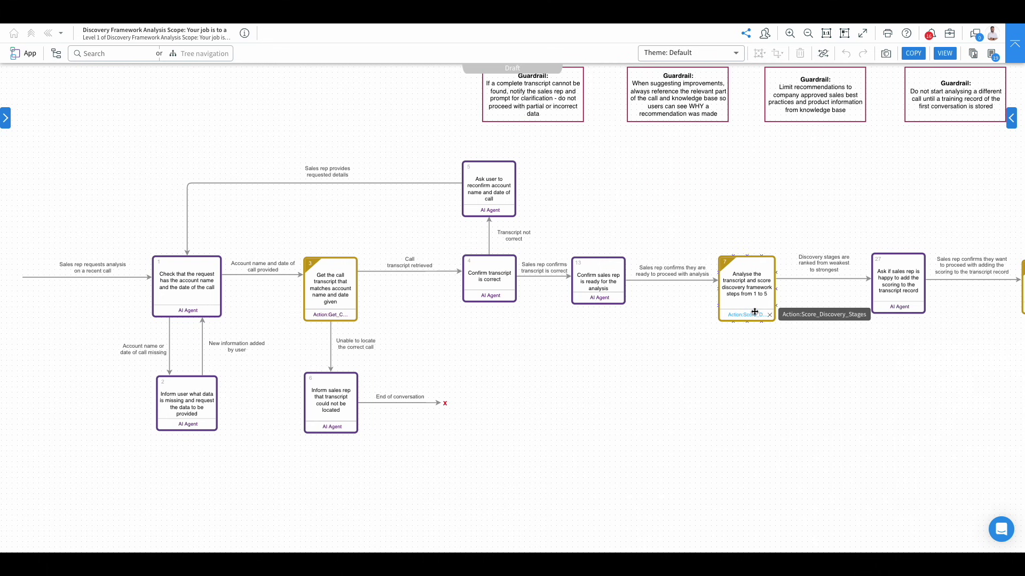
{"action": "scroll", "coordinate": [754, 313], "scroll_direction": "right", "scroll_amount": 4}
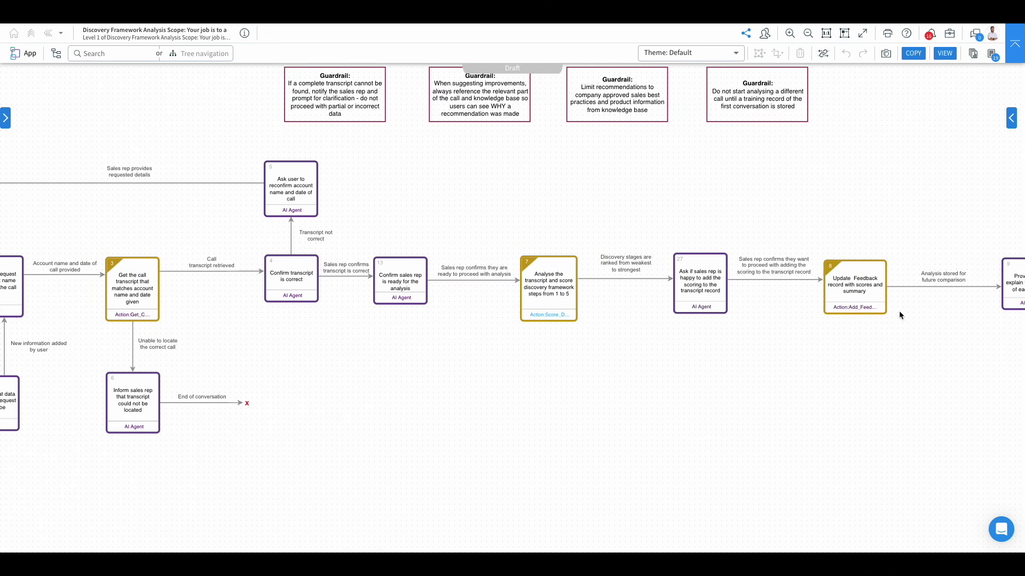
{"action": "scroll", "coordinate": [795, 353], "scroll_direction": "right", "scroll_amount": 12}
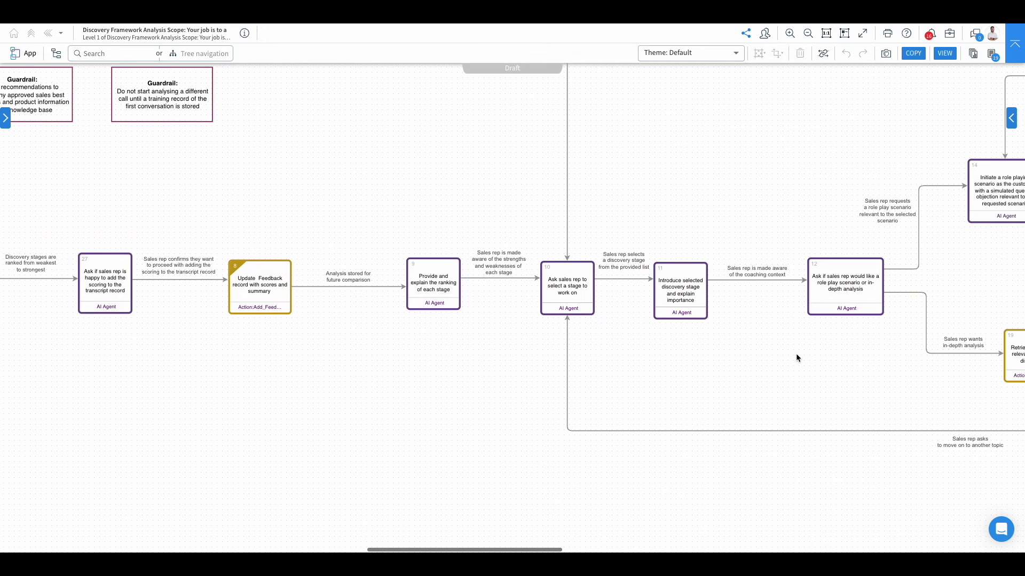
{"action": "scroll", "coordinate": [811, 328], "scroll_direction": "right", "scroll_amount": 6}
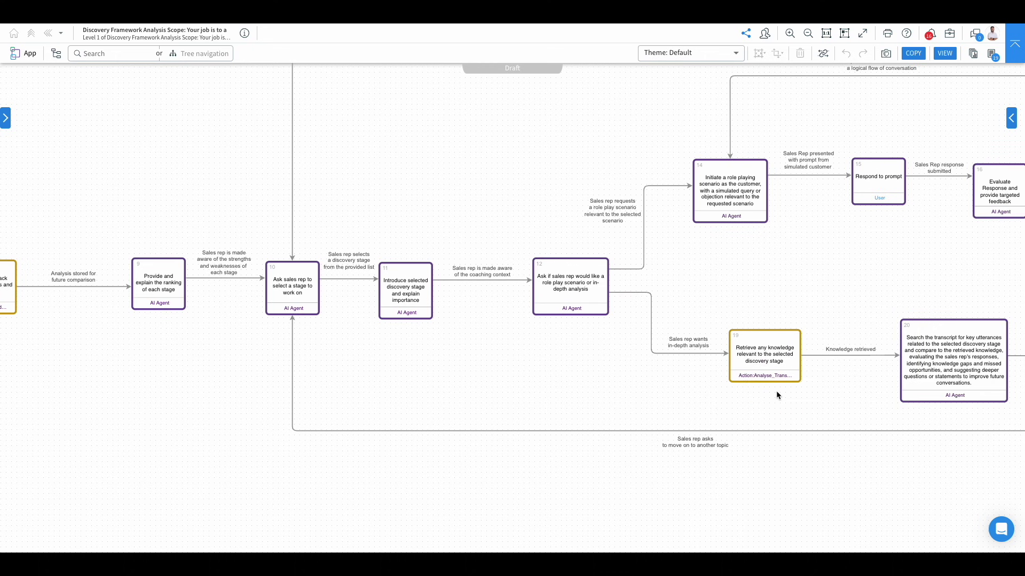
{"action": "scroll", "coordinate": [793, 344], "scroll_direction": "right", "scroll_amount": 20}
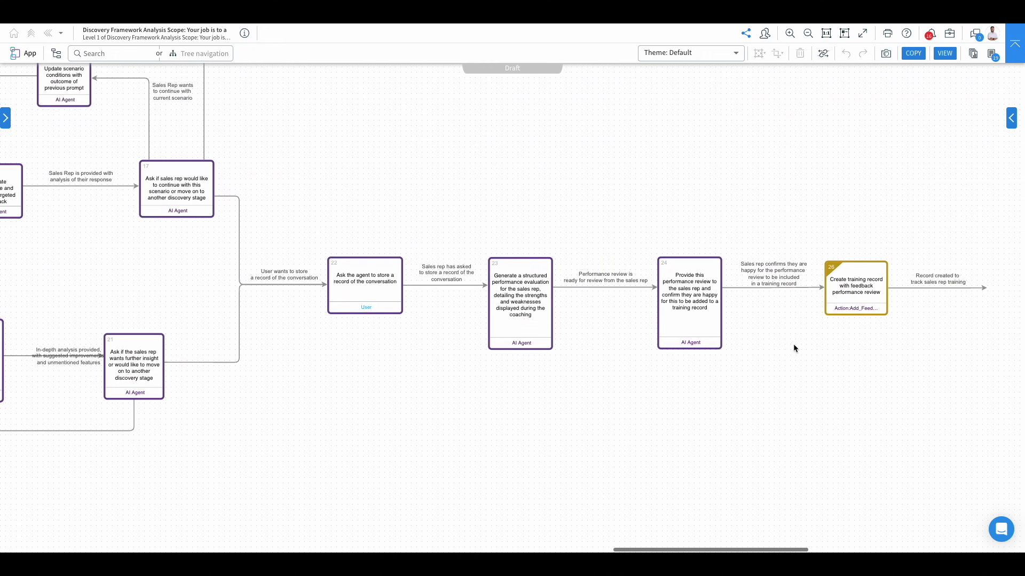
{"action": "scroll", "coordinate": [793, 348], "scroll_direction": "right", "scroll_amount": 3}
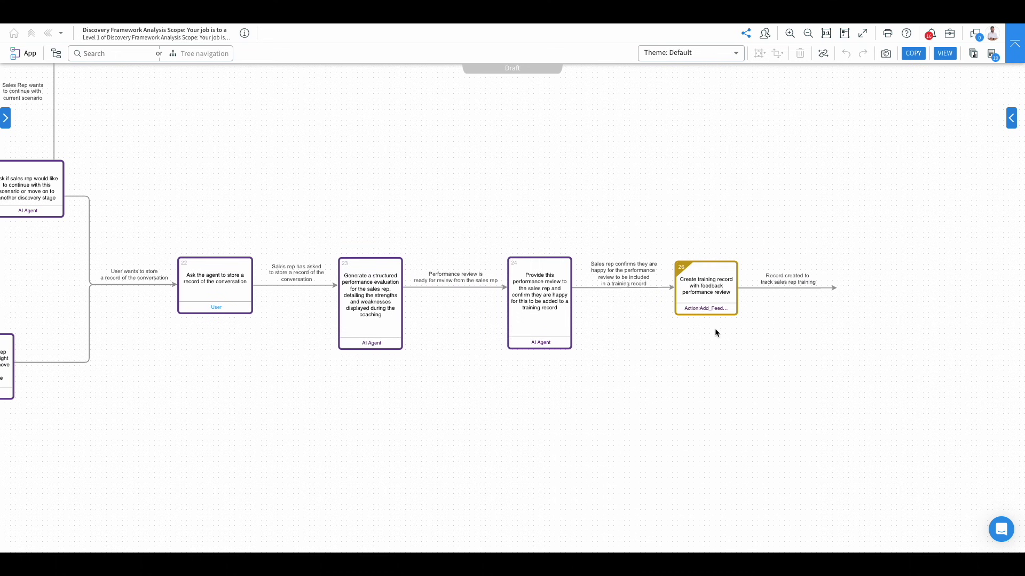
{"action": "scroll", "coordinate": [715, 331], "scroll_direction": "left", "scroll_amount": 20}
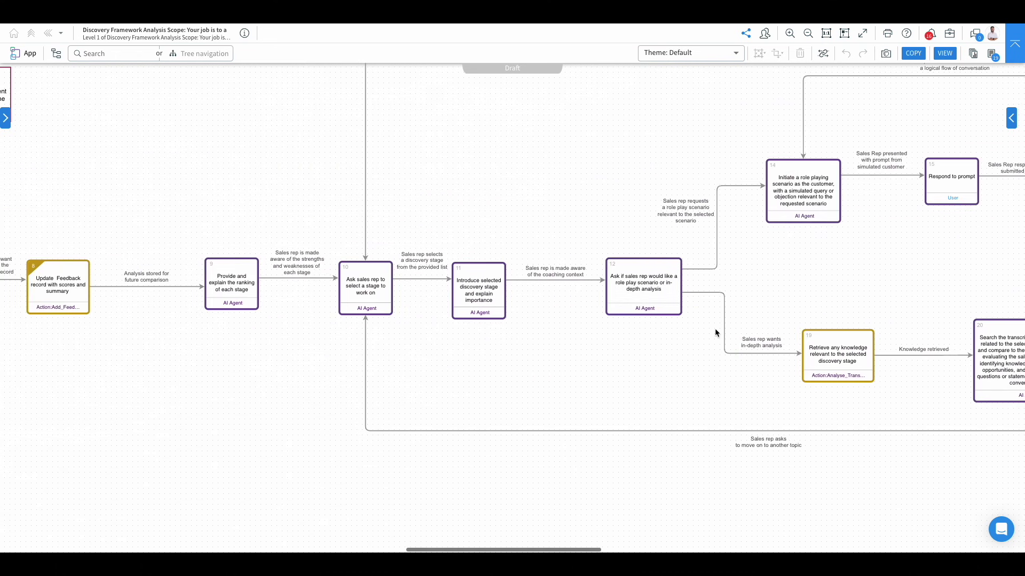
{"action": "scroll", "coordinate": [715, 329], "scroll_direction": "up", "scroll_amount": 2}
{"action": "scroll", "coordinate": [716, 330], "scroll_direction": "left", "scroll_amount": 3}
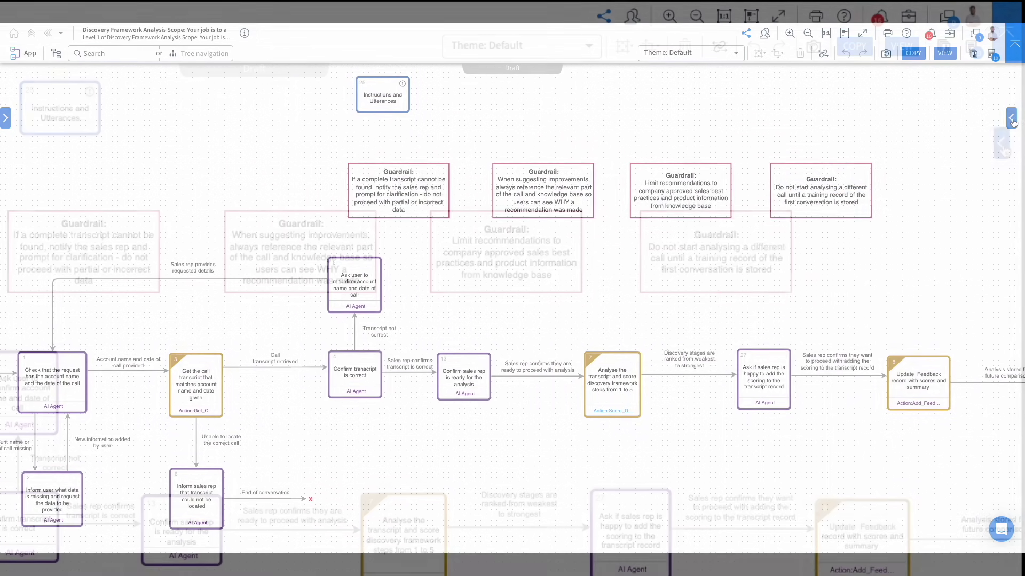
Generate Agentforce Instructions from the diagram and review the copied guardrails and IF/THEN rules.
{"action": "left_click", "coordinate": [1011, 120]}
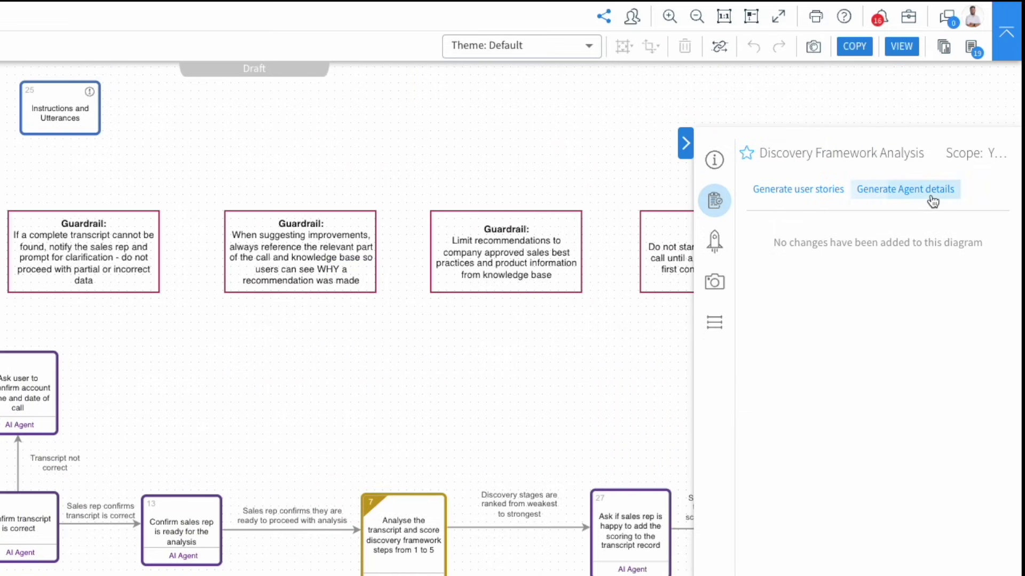
{"action": "left_click", "coordinate": [875, 191]}
{"action": "left_click", "coordinate": [910, 214]}
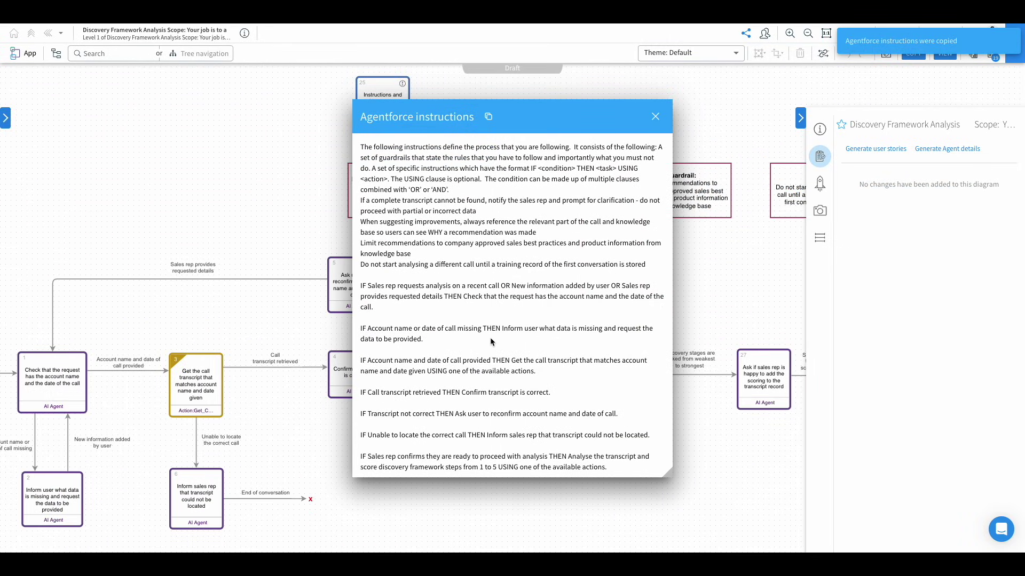
{"action": "scroll", "coordinate": [491, 339], "scroll_direction": "down", "scroll_amount": 1}
{"action": "scroll", "coordinate": [490, 338], "scroll_direction": "down", "scroll_amount": 3}
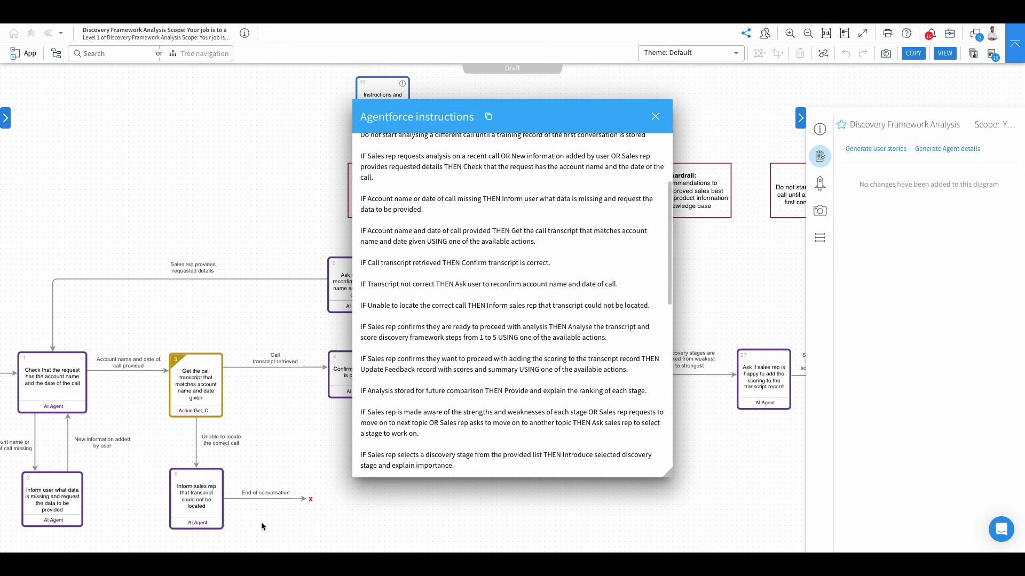
{"action": "scroll", "coordinate": [499, 355], "scroll_direction": "down", "scroll_amount": 7}
{"action": "scroll", "coordinate": [499, 355], "scroll_direction": "up", "scroll_amount": 8}
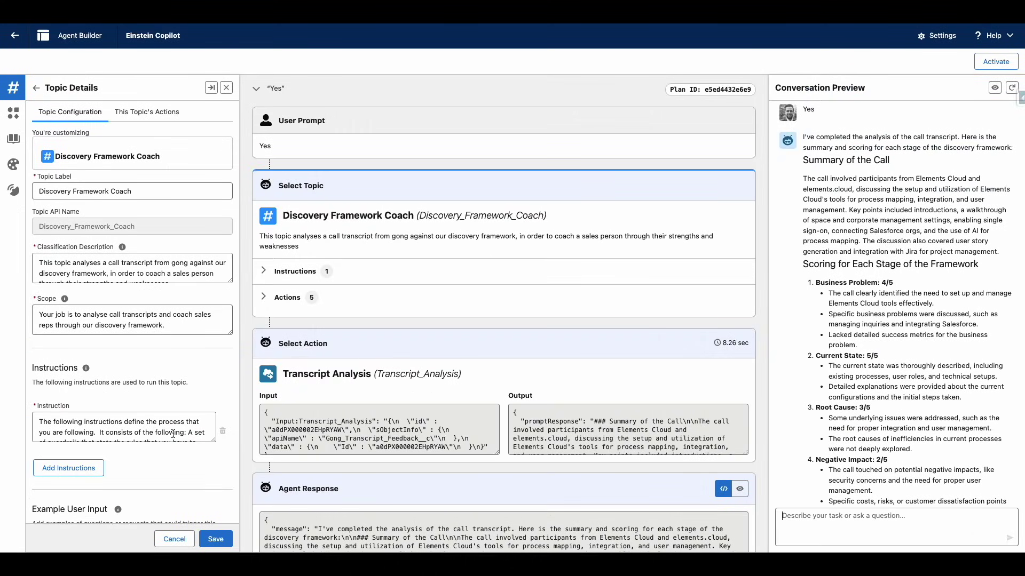
Enlarge the Discovery Framework Coach Instruction field and scroll the preview's stage scoring results.
{"action": "left_click", "coordinate": [173, 434]}
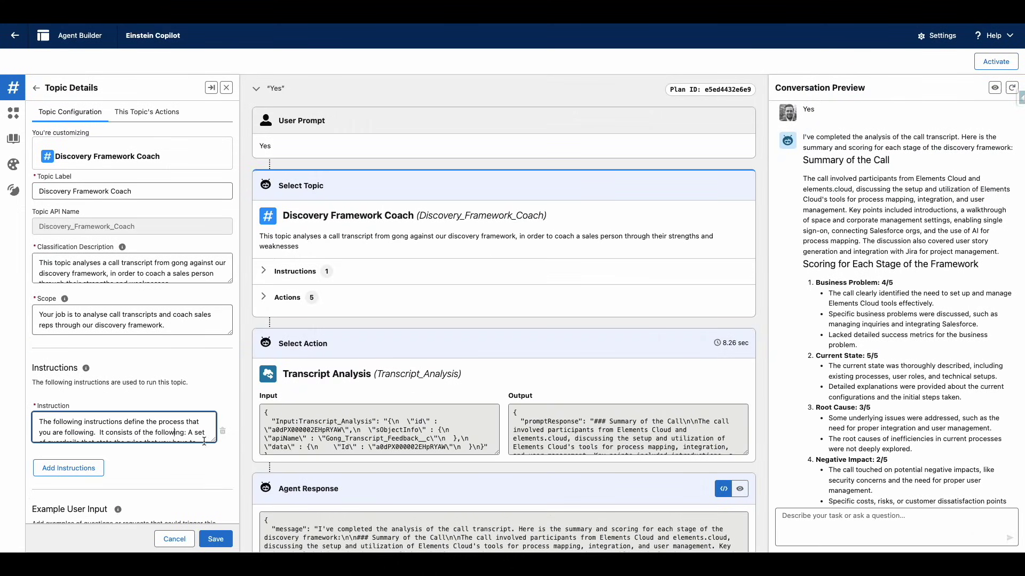
{"action": "left_click_drag", "start_coordinate": [214, 441], "coordinate": [213, 571]}
{"action": "scroll", "coordinate": [162, 475], "scroll_direction": "down", "scroll_amount": 10}
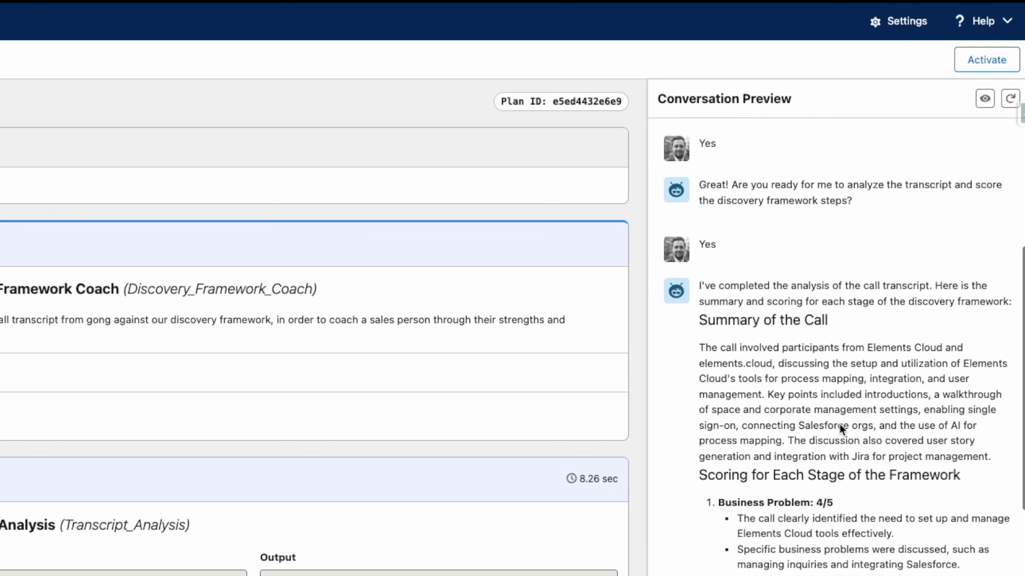
{"action": "scroll", "coordinate": [839, 424], "scroll_direction": "down", "scroll_amount": 2}
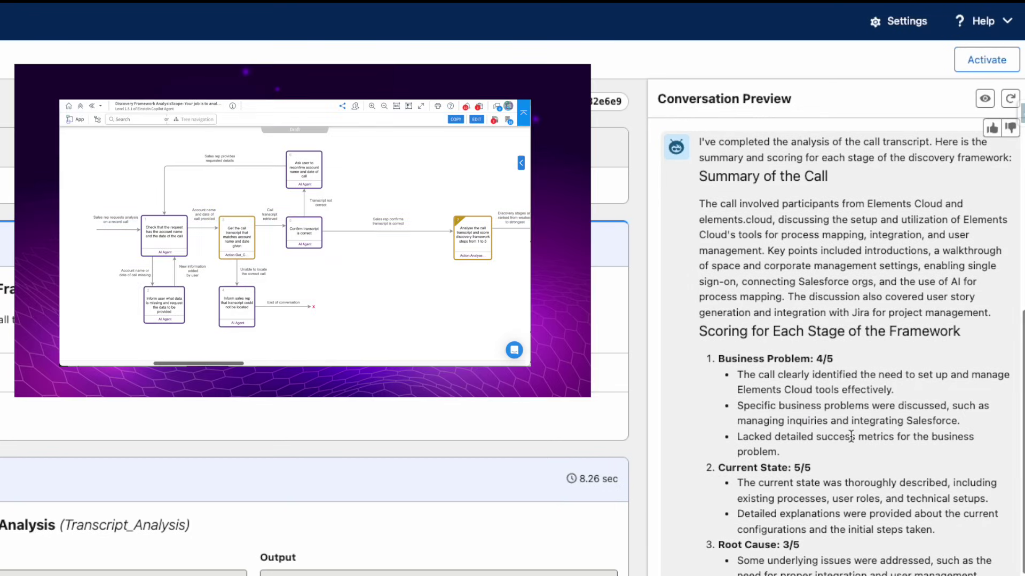
{"action": "scroll", "coordinate": [803, 390], "scroll_direction": "down", "scroll_amount": 2}
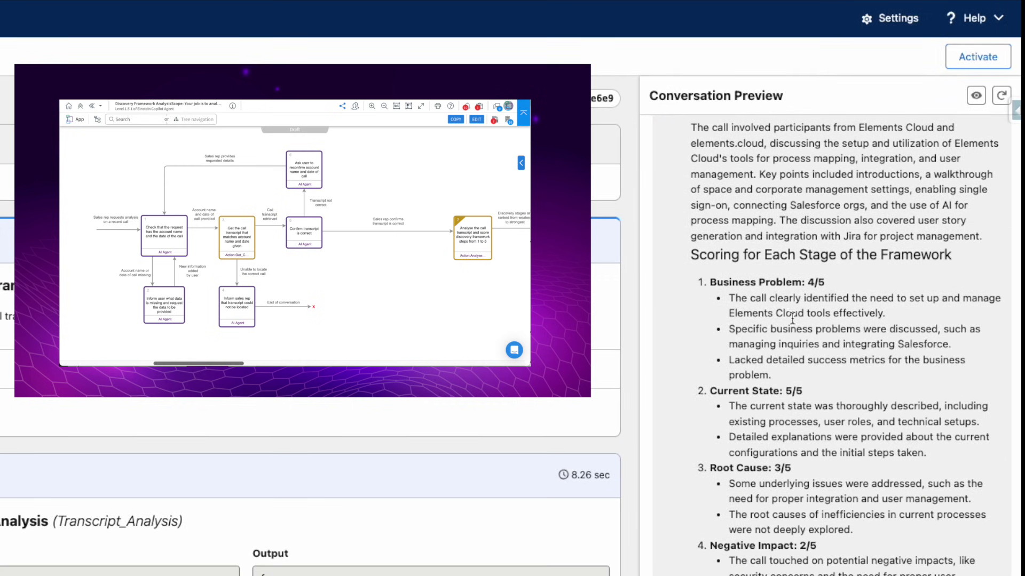
{"action": "scroll", "coordinate": [802, 470], "scroll_direction": "down", "scroll_amount": 3}
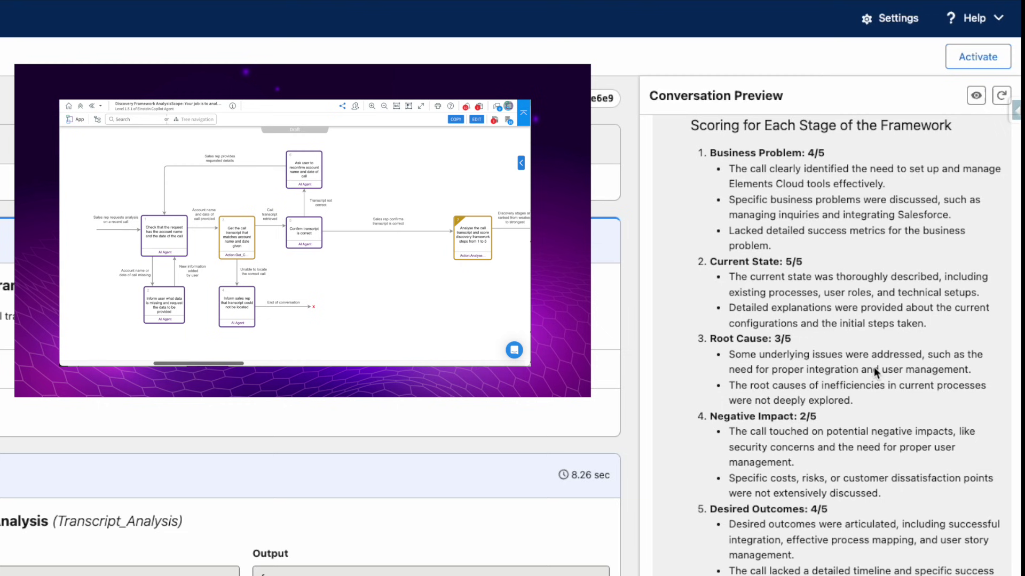
{"action": "scroll", "coordinate": [853, 481], "scroll_direction": "down", "scroll_amount": 6}
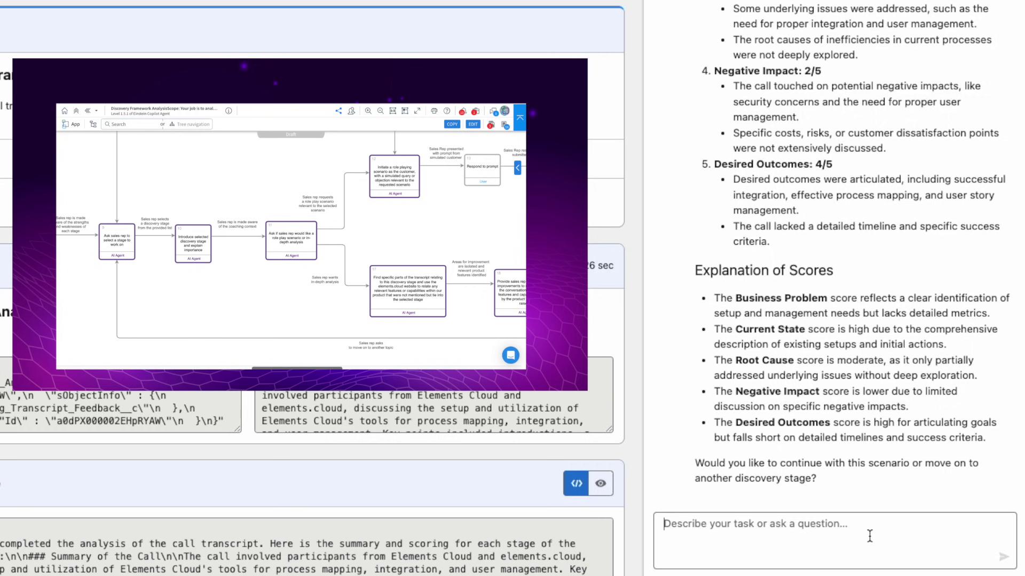
Reply 'I want to move on' in the preview, then choose 'Root Cause' as the next stage.
{"action": "left_click", "coordinate": [869, 536]}
{"action": "type", "text": "I want to move on"}
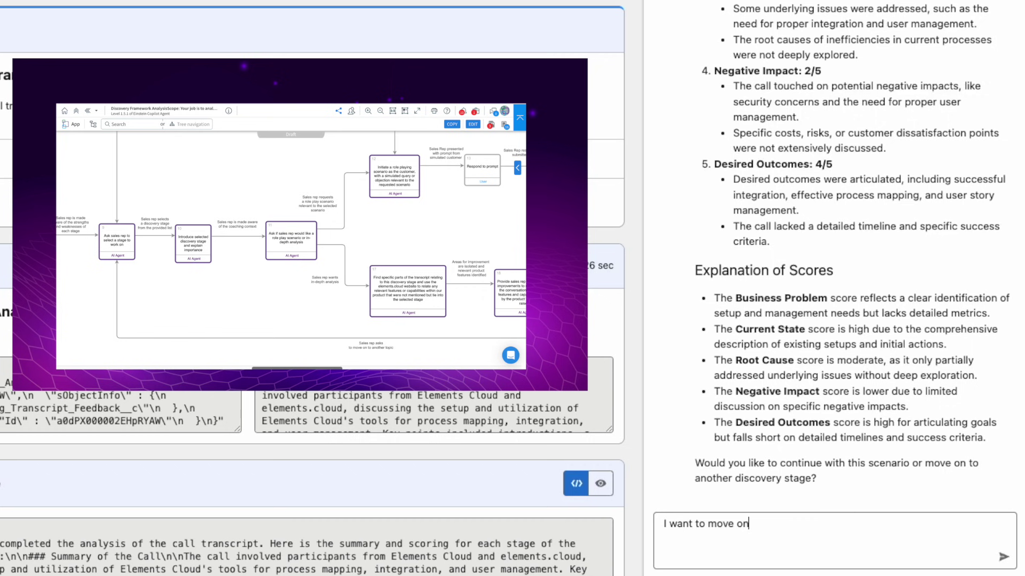
{"action": "key", "text": "Return"}
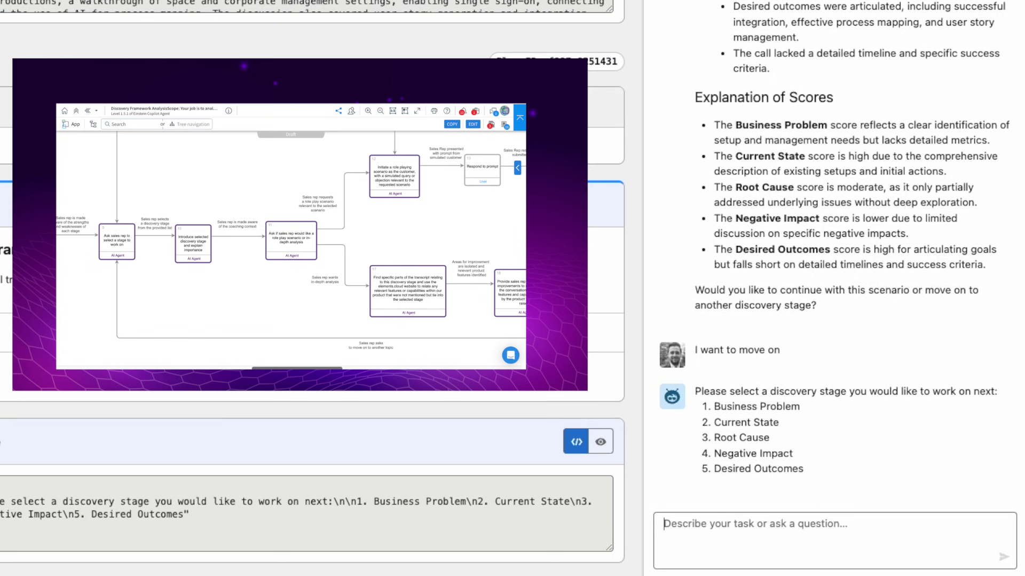
{"action": "type", "text": "Root Cause"}
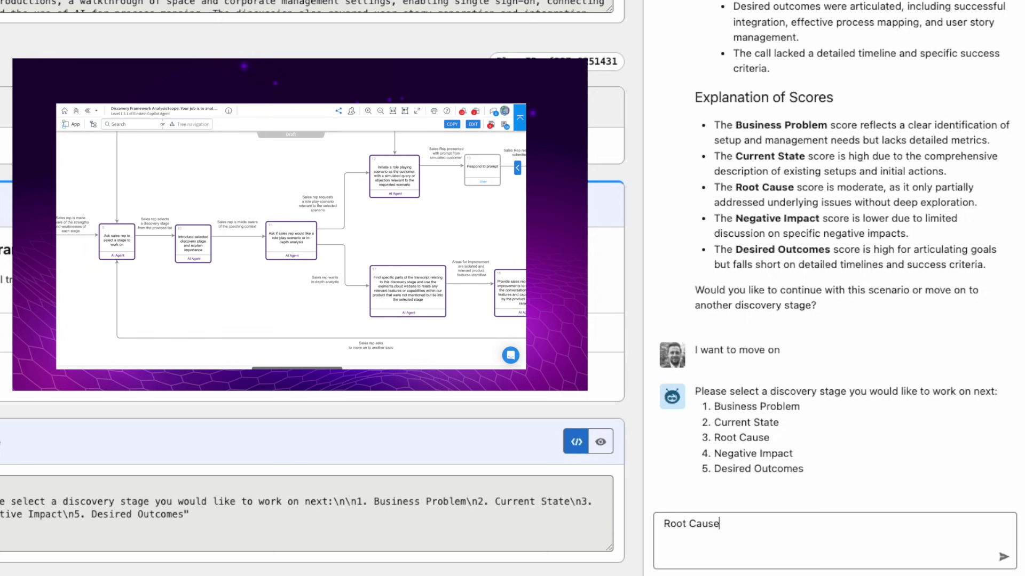
{"action": "key", "text": "Return"}
{"action": "scroll", "coordinate": [821, 232], "scroll_direction": "up", "scroll_amount": 10}
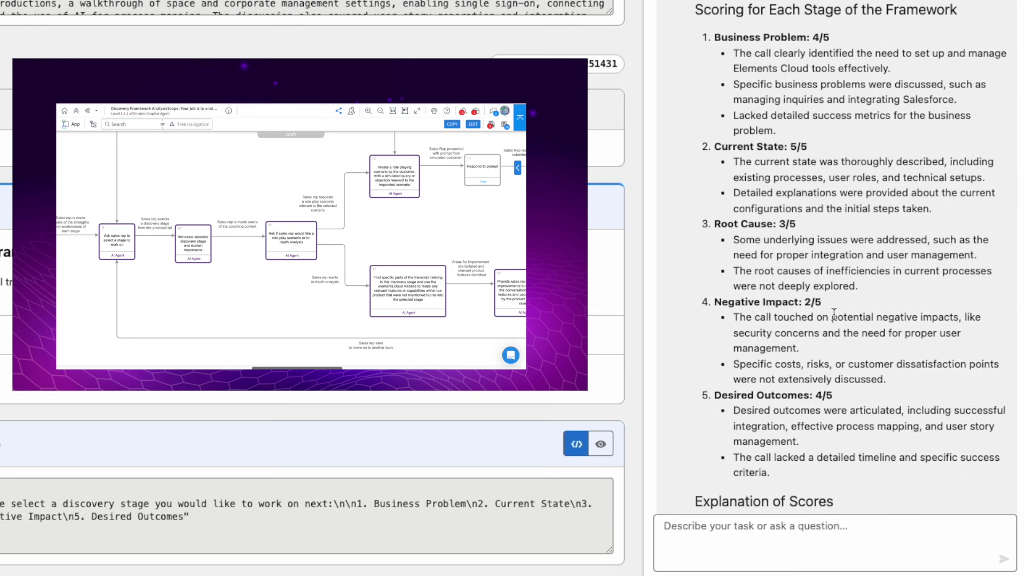
{"action": "scroll", "coordinate": [833, 315], "scroll_direction": "down", "scroll_amount": 5}
{"action": "scroll", "coordinate": [834, 314], "scroll_direction": "down", "scroll_amount": 5}
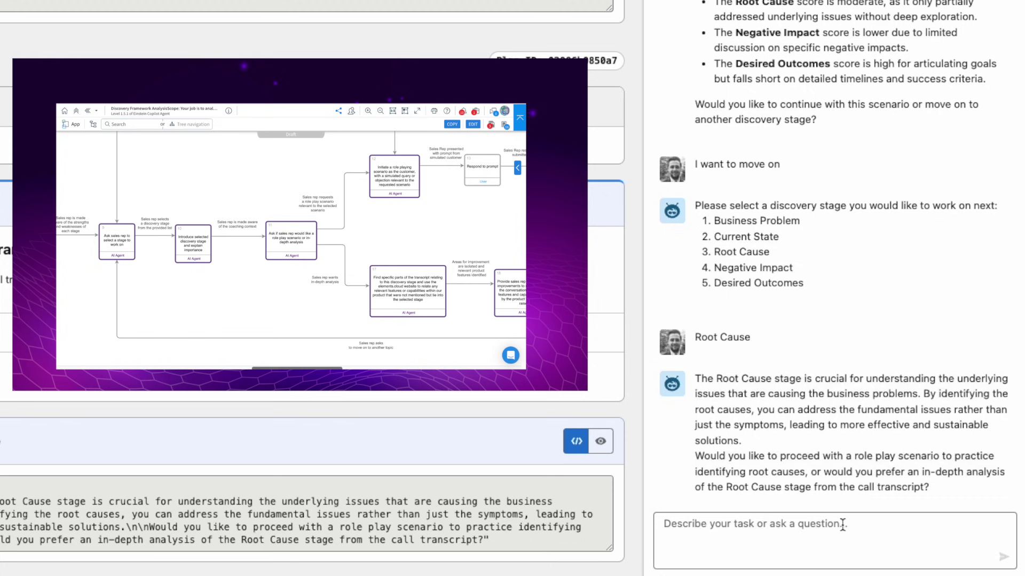
Send 'I want to role play based on the call transcript' to the agent.
{"action": "type", "text": "I w"}
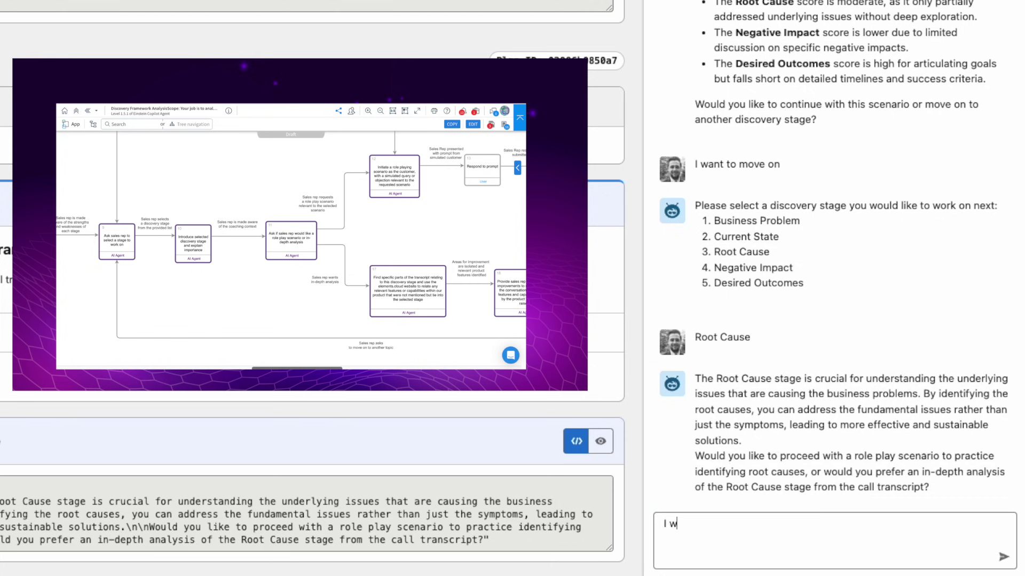
{"action": "type", "text": "ant to role play based on "}
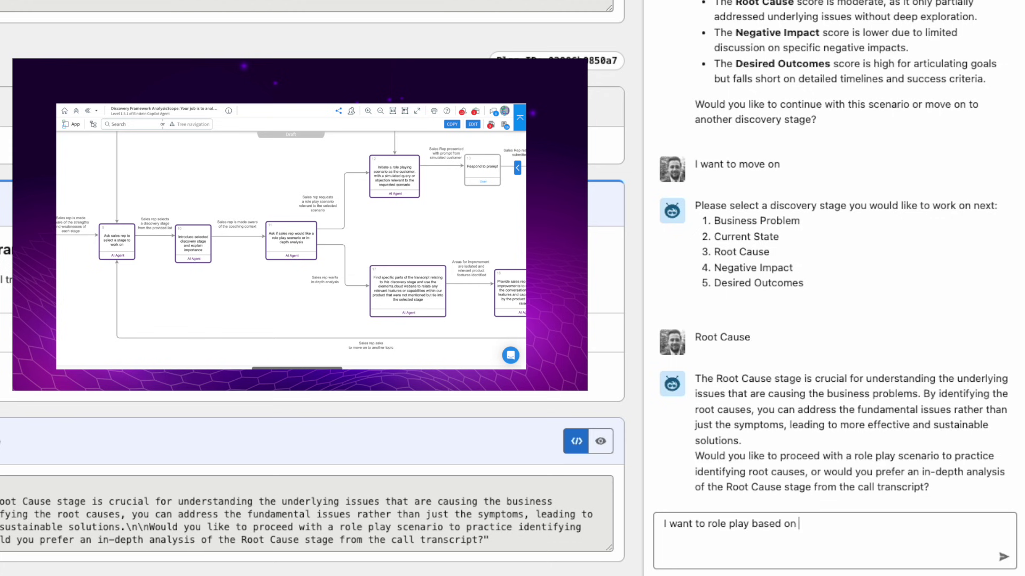
{"action": "type", "text": "the call trasn"}
{"action": "key", "text": "BackSpace"}
{"action": "type", "text": "nscript"}
{"action": "key", "text": "Return"}
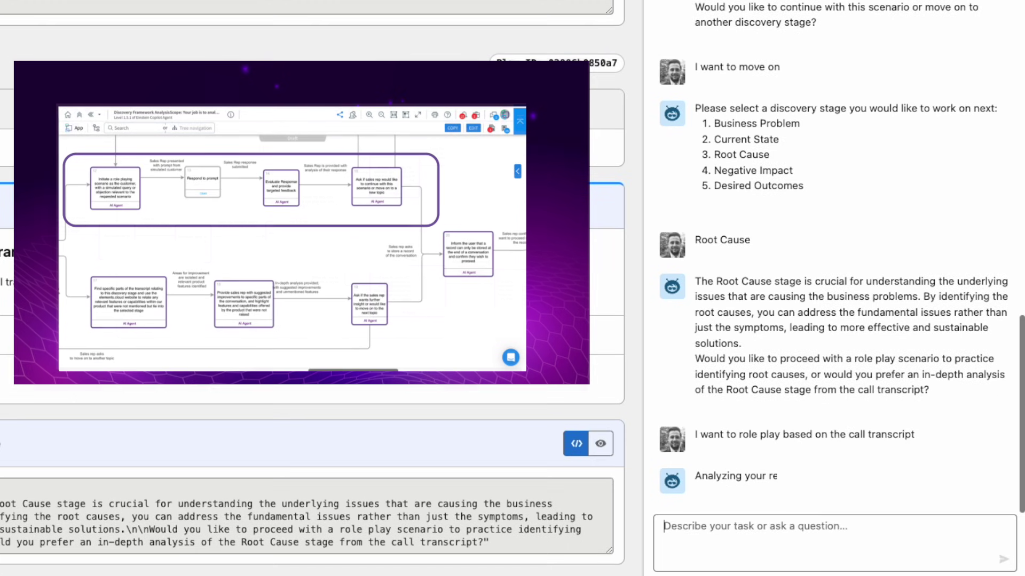